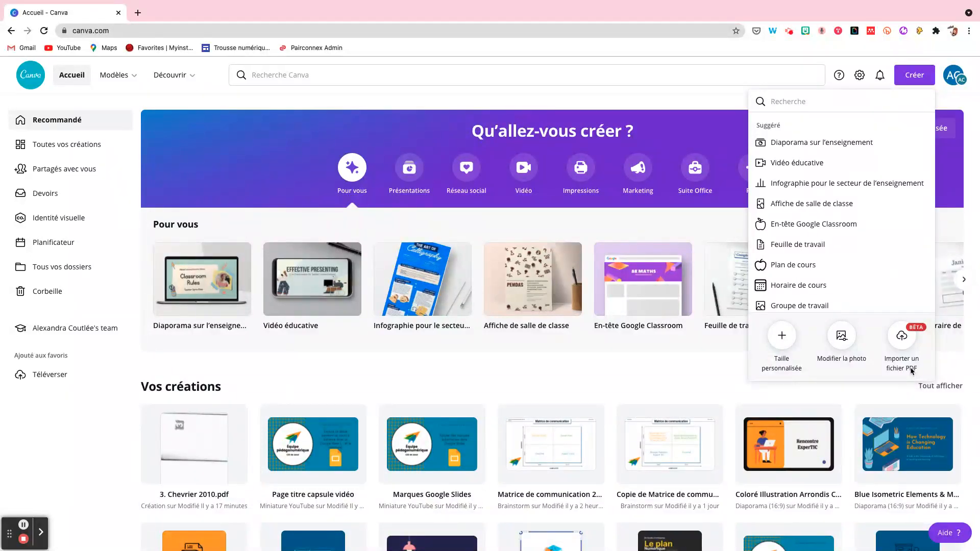
Import the PDF file "Holes Preparation Booklet.pdf" from the Bureau folder.
{"action": "left_click", "coordinate": [911, 370]}
{"action": "left_click", "coordinate": [410, 220]}
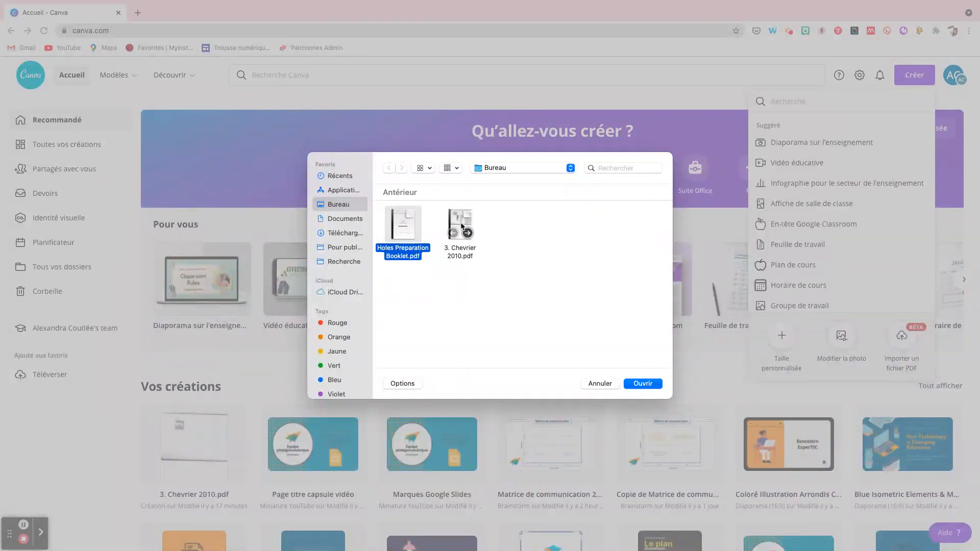
{"action": "left_click", "coordinate": [643, 384]}
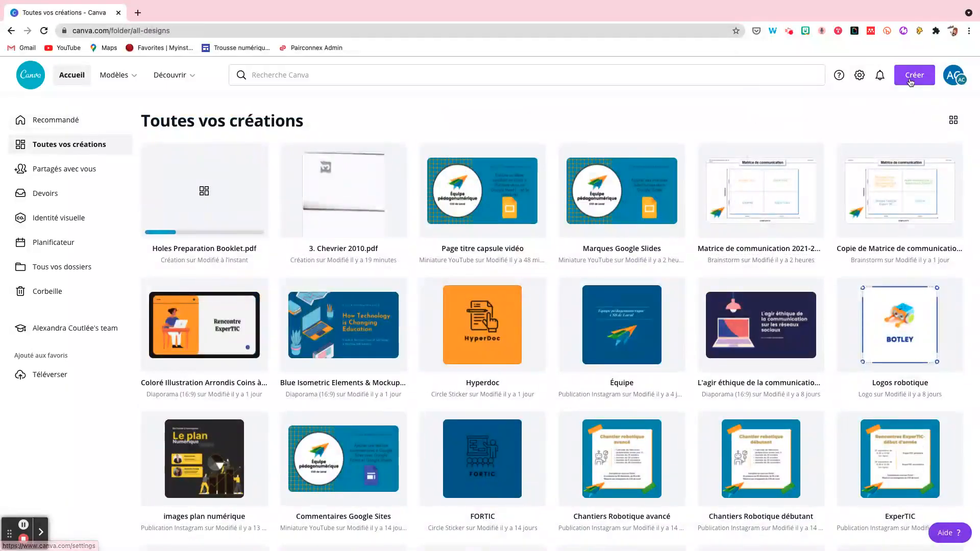
{"action": "left_click", "coordinate": [914, 75]}
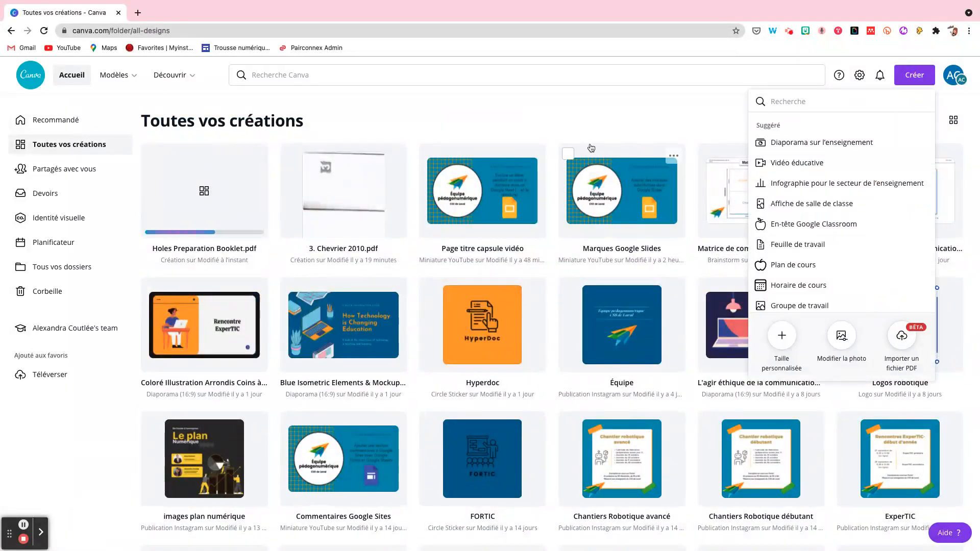
{"action": "left_click", "coordinate": [573, 115]}
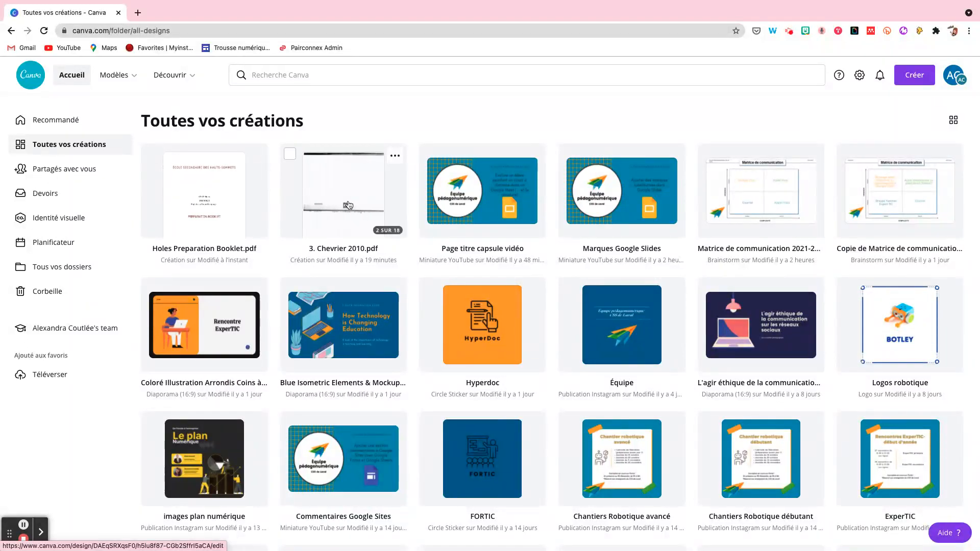
Open the "3. Chevrier 2010.pdf" design, examine how its first four scanned pages were imported, and close it.
{"action": "left_click", "coordinate": [347, 205]}
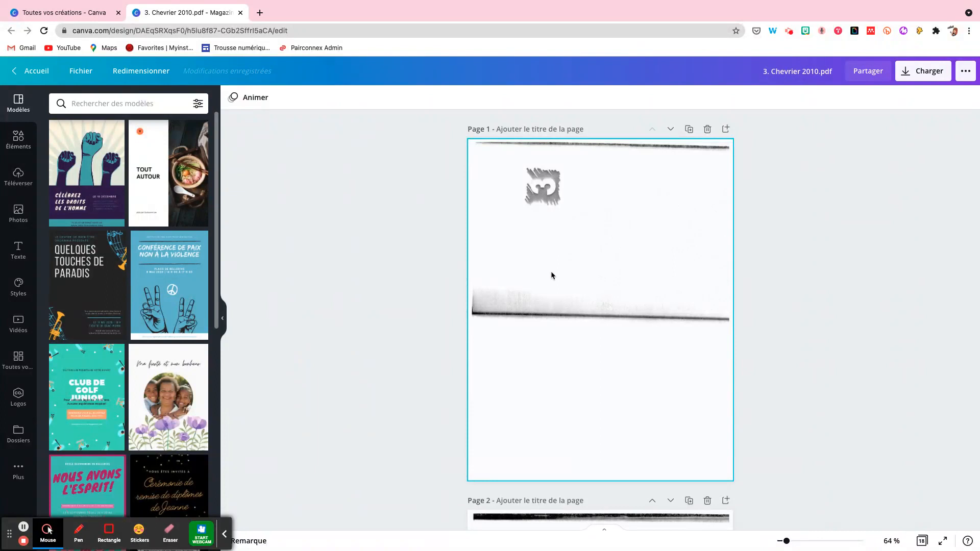
{"action": "scroll", "coordinate": [608, 376], "scroll_direction": "down", "scroll_amount": 10}
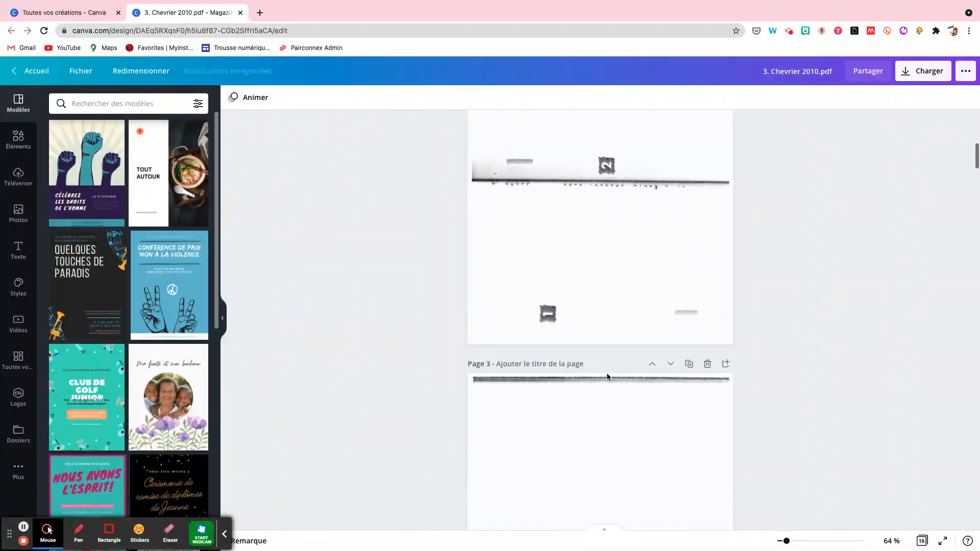
{"action": "scroll", "coordinate": [626, 271], "scroll_direction": "down", "scroll_amount": 10}
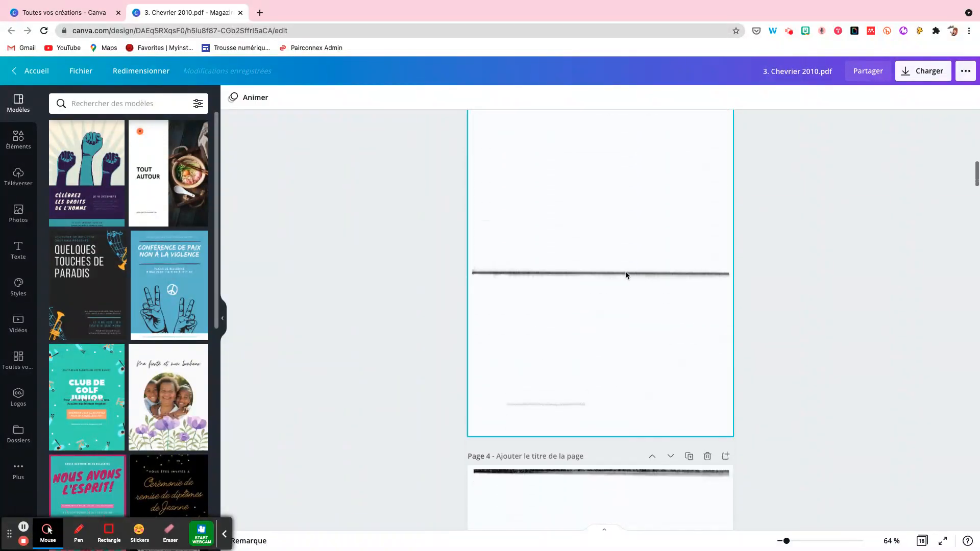
{"action": "scroll", "coordinate": [626, 276], "scroll_direction": "down", "scroll_amount": 2}
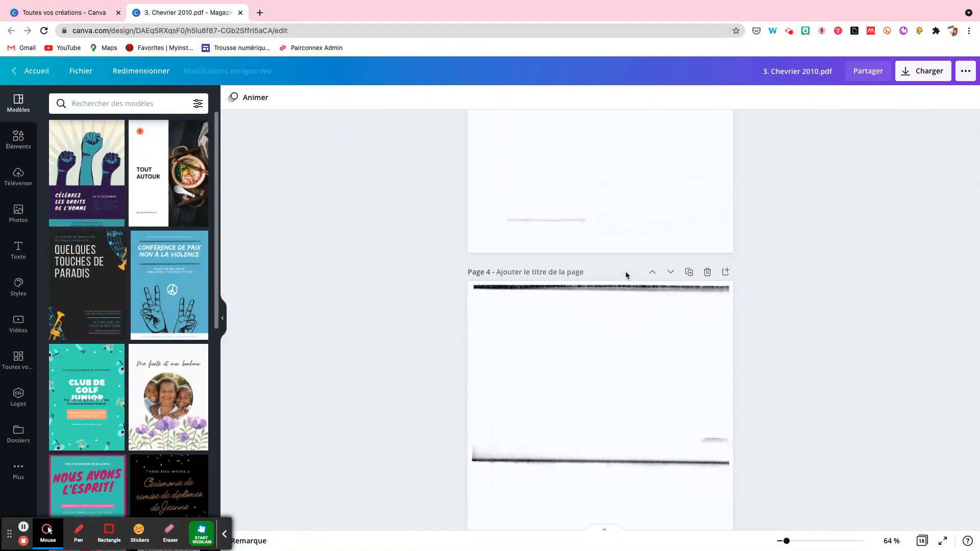
{"action": "scroll", "coordinate": [626, 271], "scroll_direction": "up", "scroll_amount": 10}
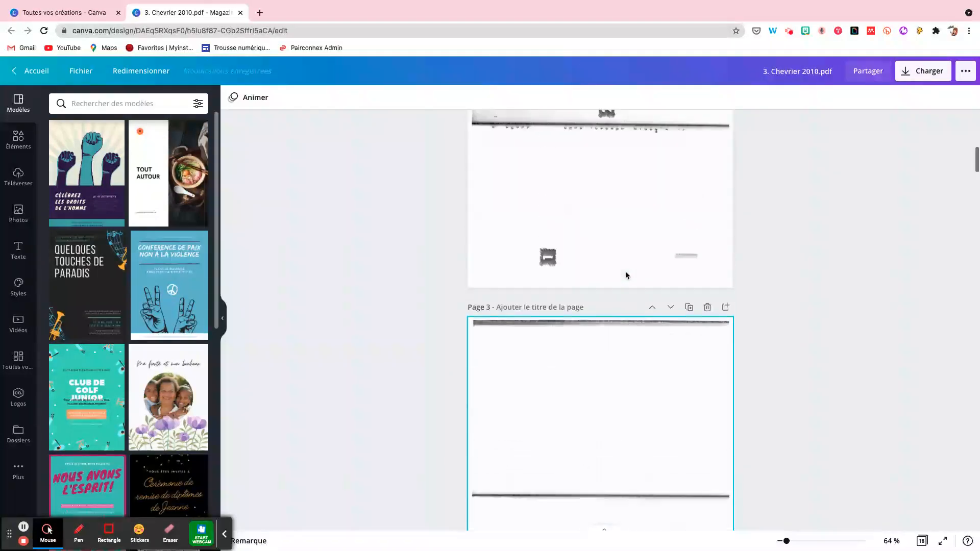
{"action": "scroll", "coordinate": [625, 275], "scroll_direction": "up", "scroll_amount": 8}
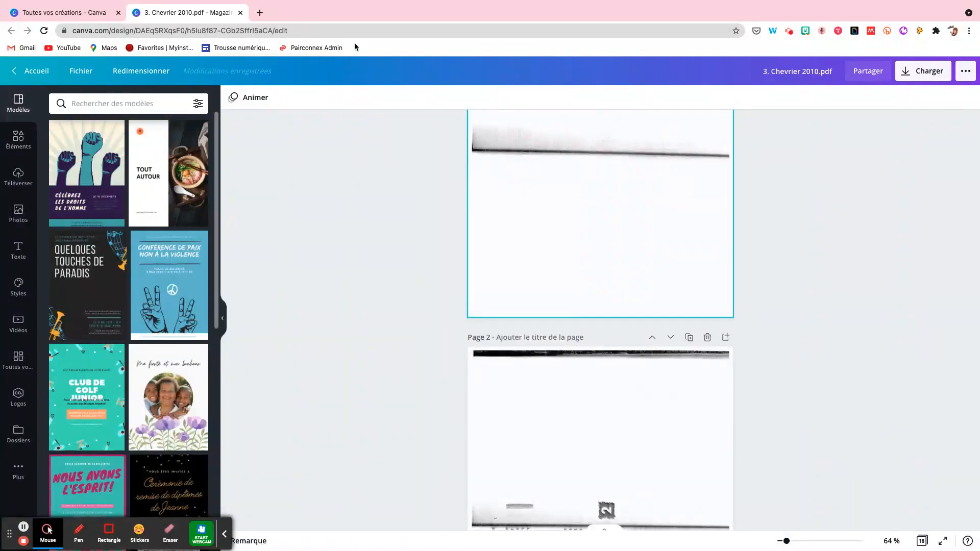
{"action": "left_click", "coordinate": [240, 14]}
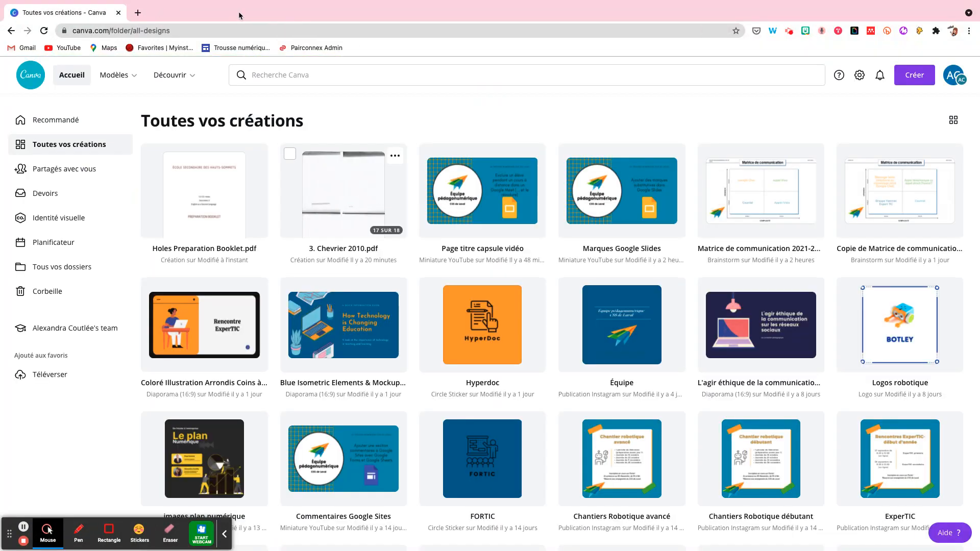
Open the imported "Holes Preparation Booklet.pdf" design and dismiss the import feedback form.
{"action": "left_click", "coordinate": [194, 205]}
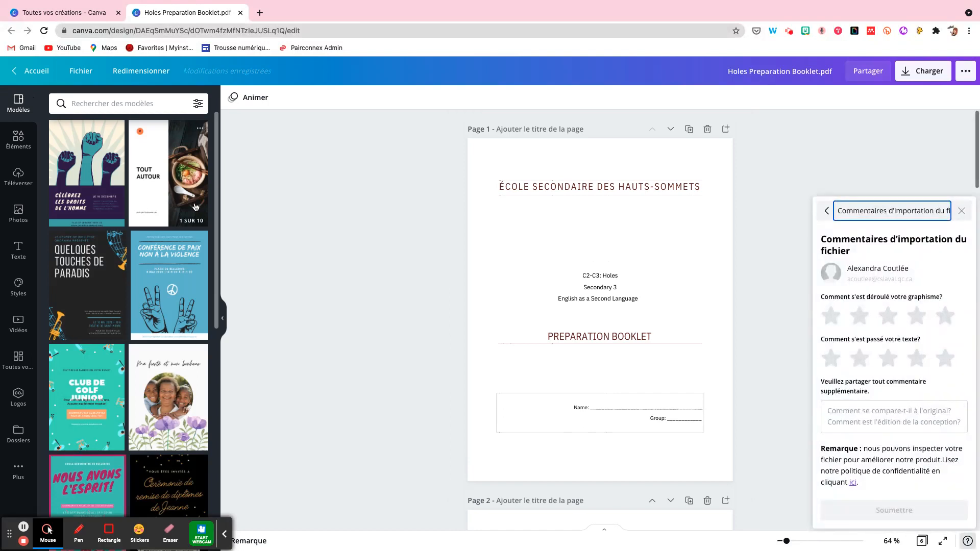
{"action": "left_click", "coordinate": [963, 212]}
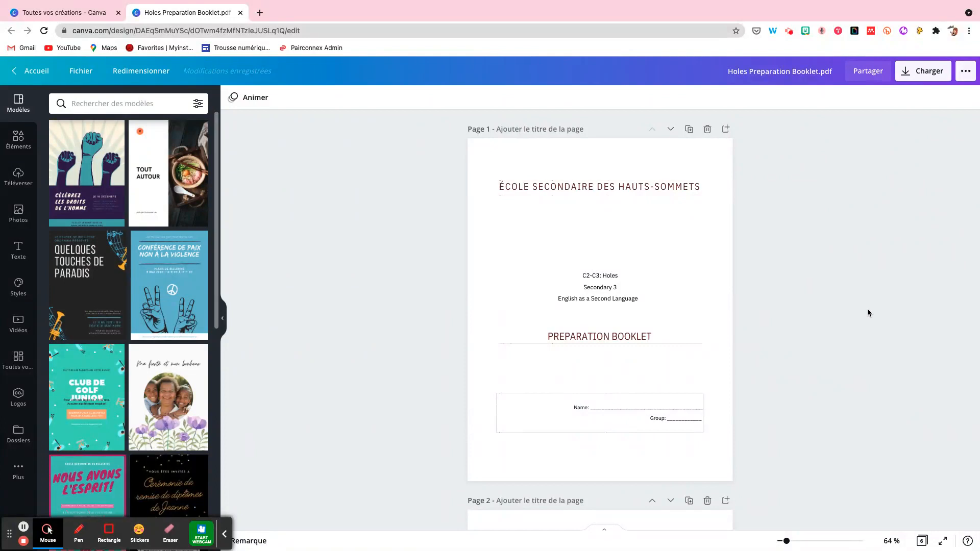
Replace the school name heading on the cover page with "École nouvelle école".
{"action": "left_click", "coordinate": [639, 192]}
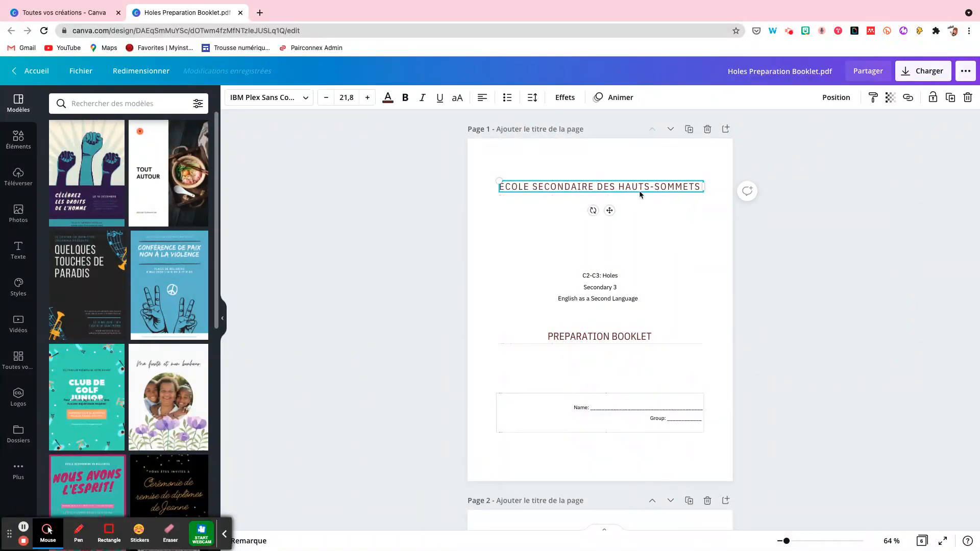
{"action": "left_click", "coordinate": [602, 279]}
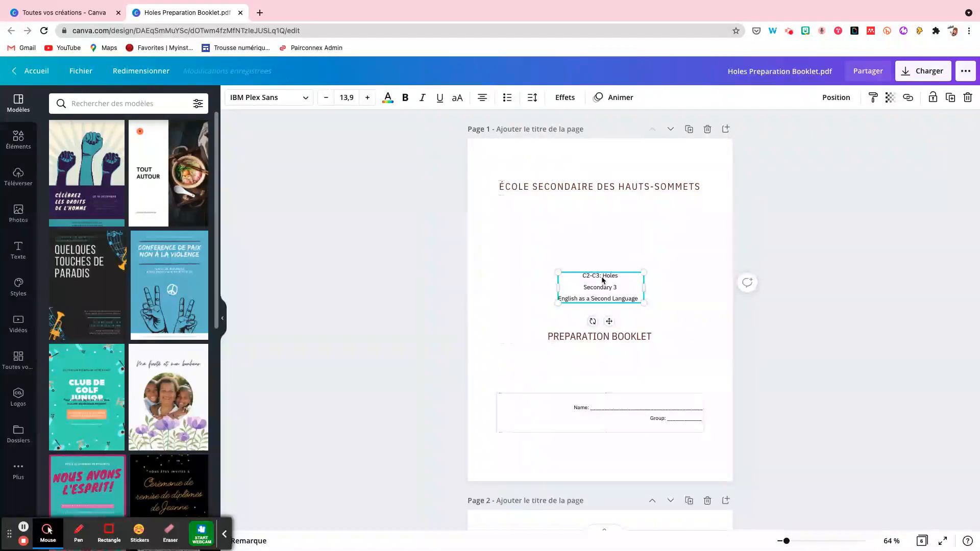
{"action": "left_click", "coordinate": [536, 186]}
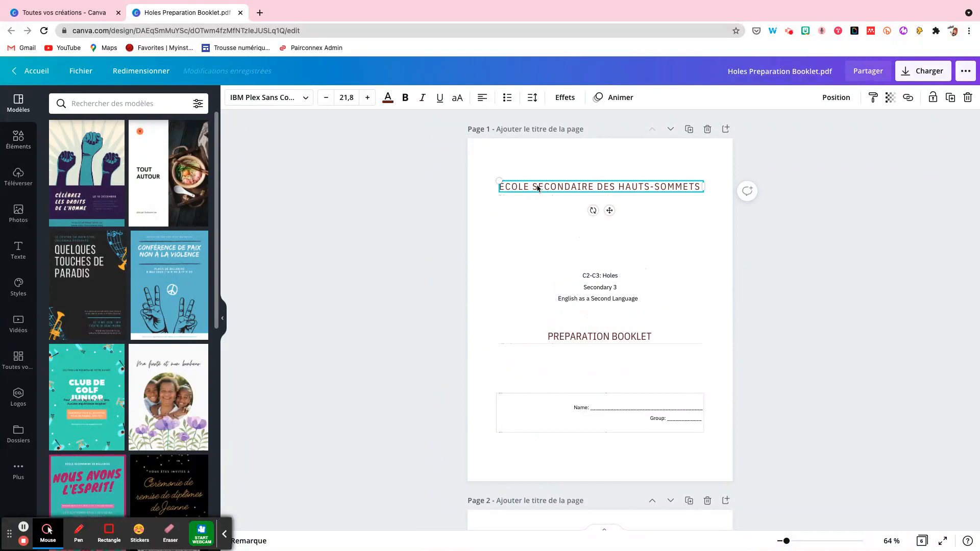
{"action": "double_click", "coordinate": [579, 189]}
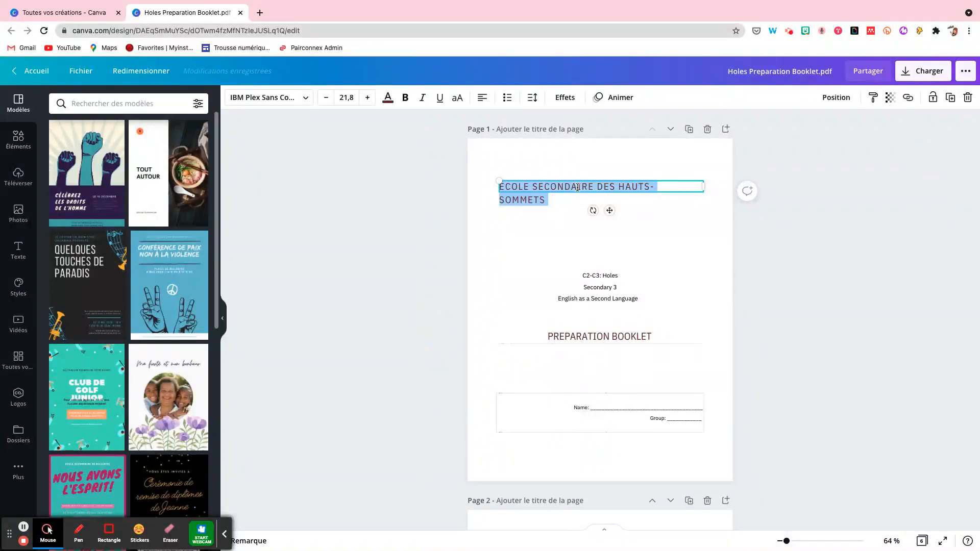
{"action": "key", "text": "BackSpace"}
{"action": "type", "text": "École"}
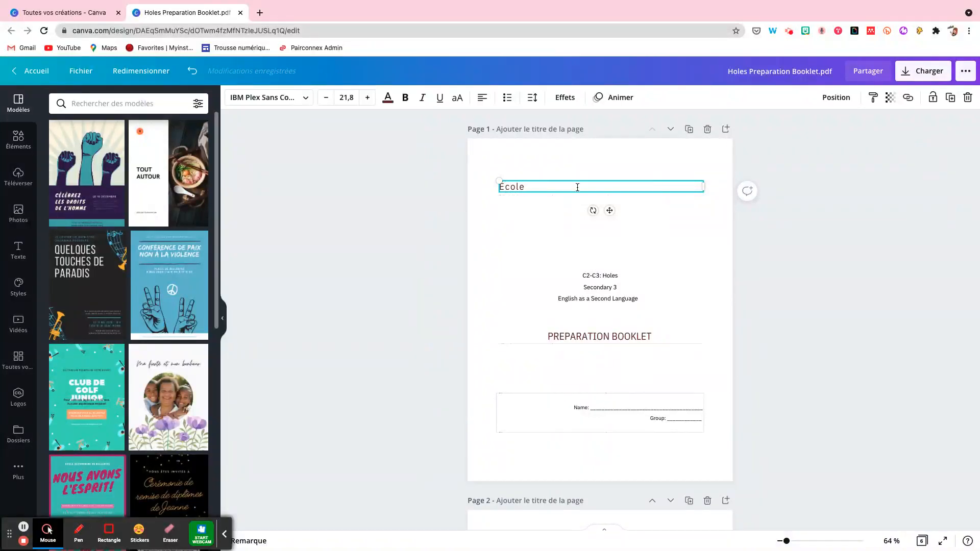
{"action": "type", "text": " nouvelle école"}
{"action": "left_click", "coordinate": [698, 279]}
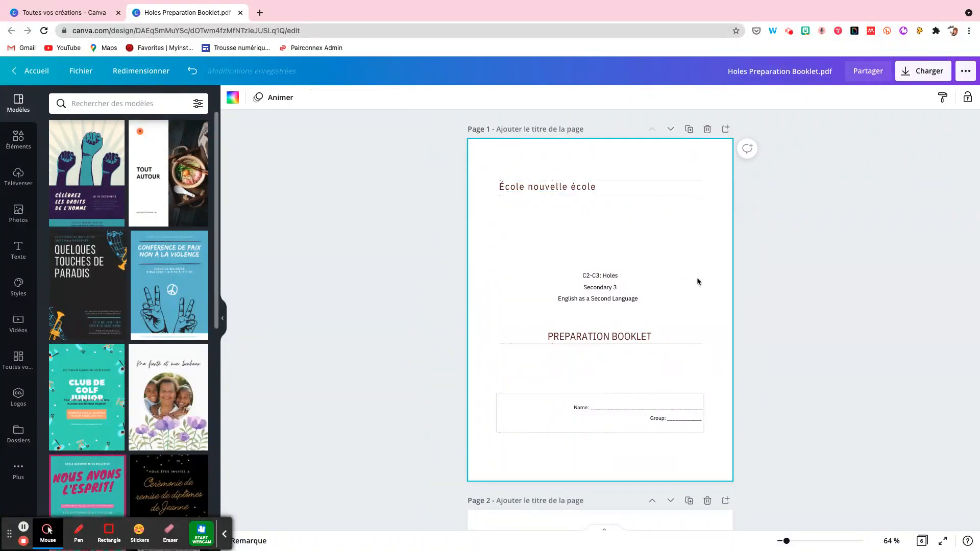
Check that the other cover text blocks are editable and browse the fonts offered for the "PREPARATION BOOKLET" title.
{"action": "left_click", "coordinate": [572, 285]}
{"action": "double_click", "coordinate": [602, 278]}
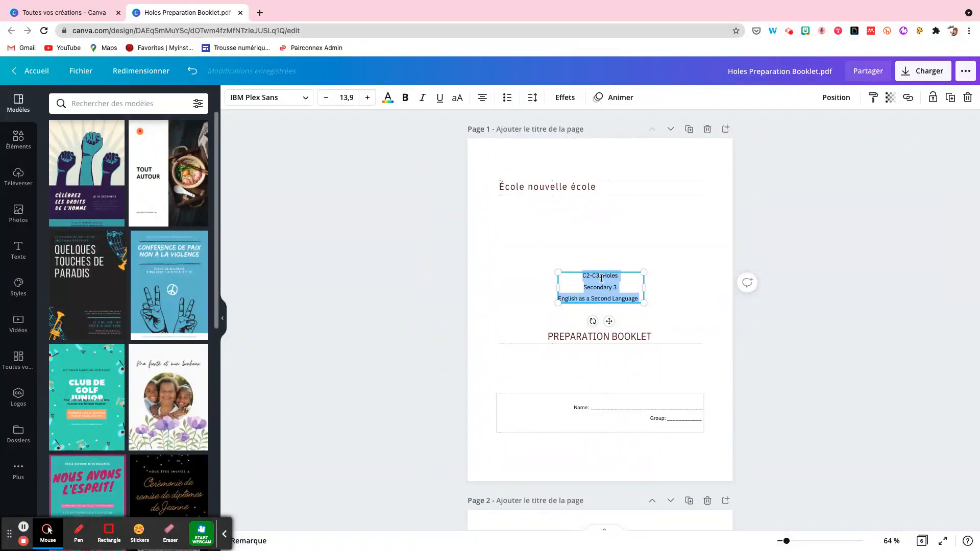
{"action": "left_click", "coordinate": [617, 335]}
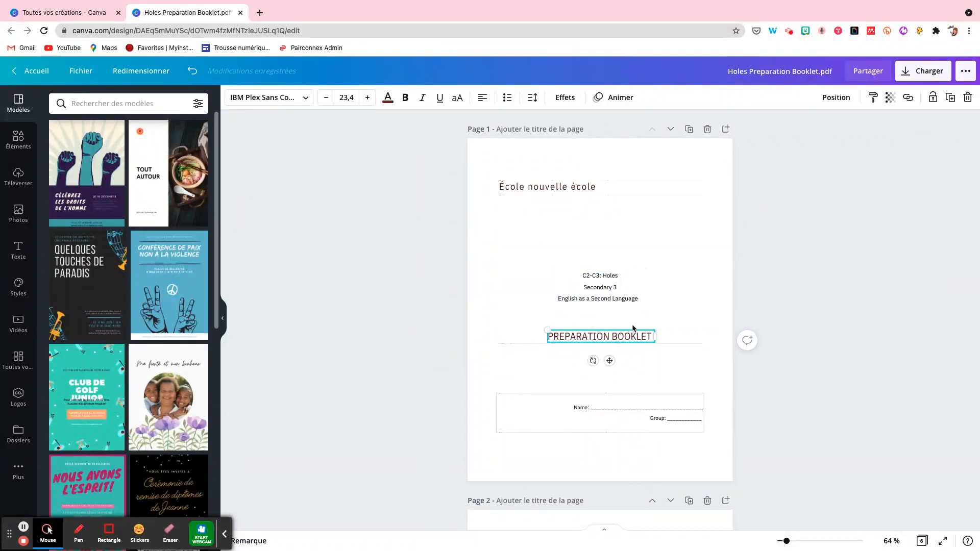
{"action": "double_click", "coordinate": [601, 339]}
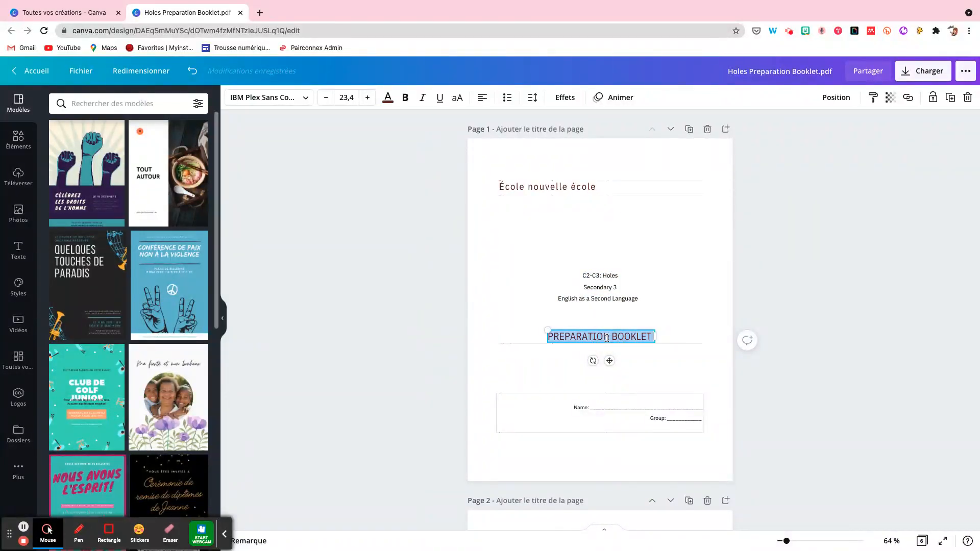
{"action": "left_click", "coordinate": [268, 98]}
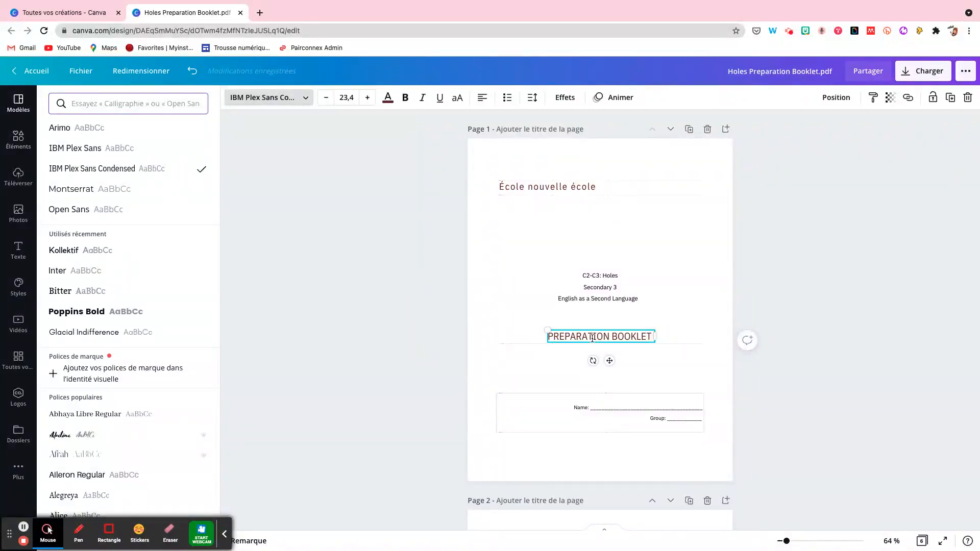
{"action": "scroll", "coordinate": [98, 306], "scroll_direction": "down", "scroll_amount": 5}
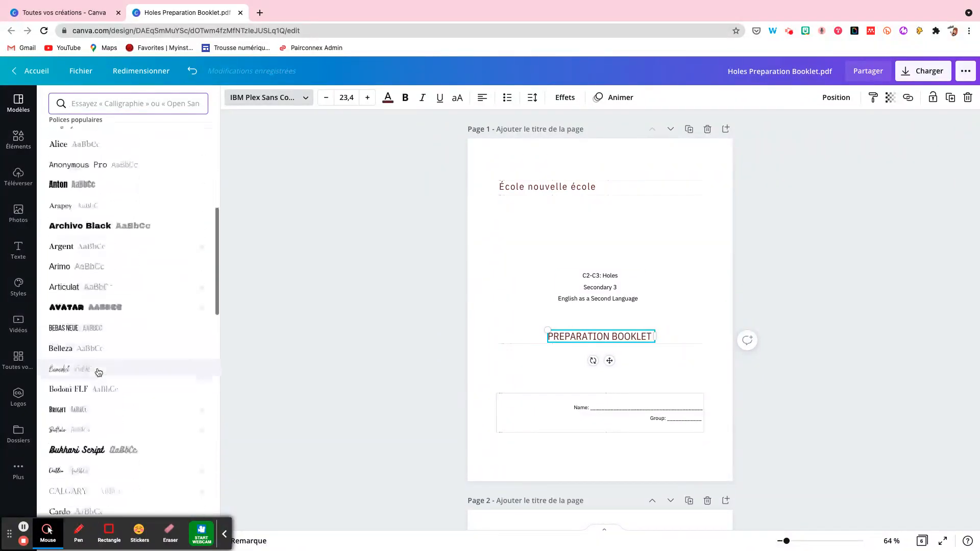
{"action": "scroll", "coordinate": [99, 371], "scroll_direction": "up", "scroll_amount": 5}
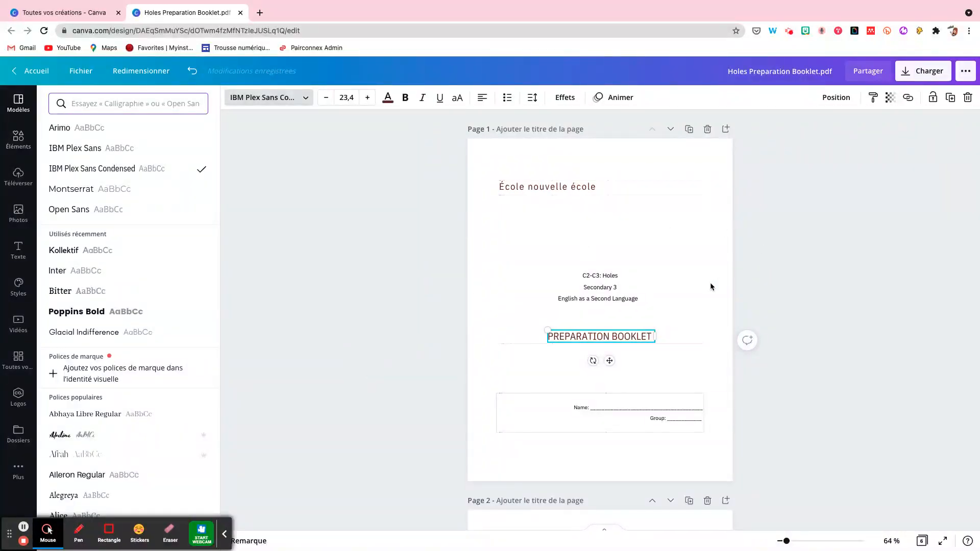
{"action": "key", "text": "Escape"}
Review the imported pages from the cover to page 5, including the instructions list on page 2.
{"action": "scroll", "coordinate": [717, 308], "scroll_direction": "down", "scroll_amount": 3}
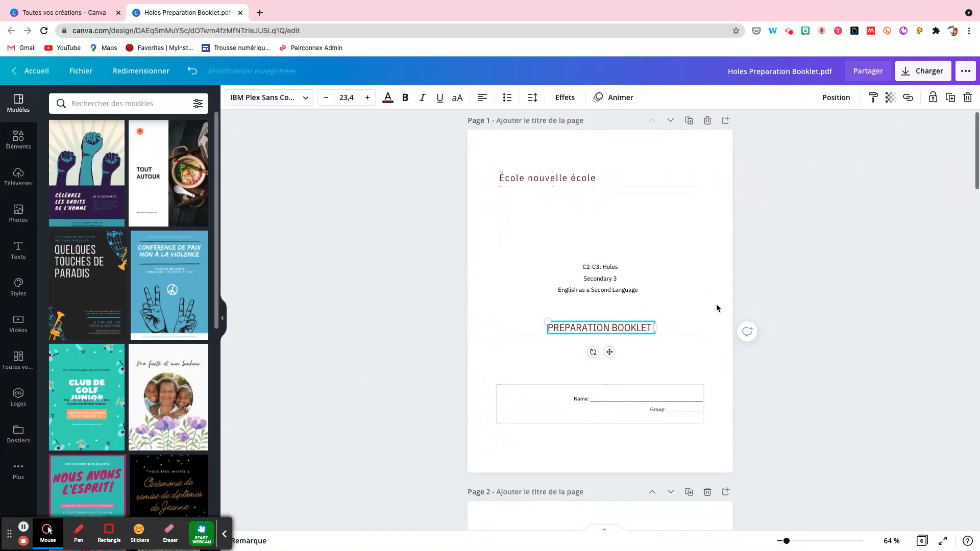
{"action": "scroll", "coordinate": [715, 304], "scroll_direction": "down", "scroll_amount": 8}
{"action": "left_click", "coordinate": [577, 260]}
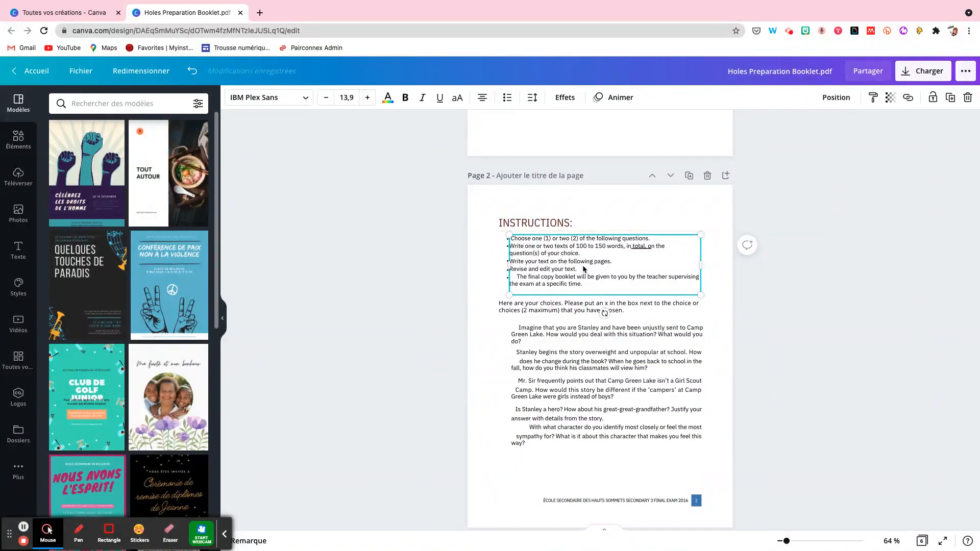
{"action": "scroll", "coordinate": [582, 269], "scroll_direction": "down", "scroll_amount": 15}
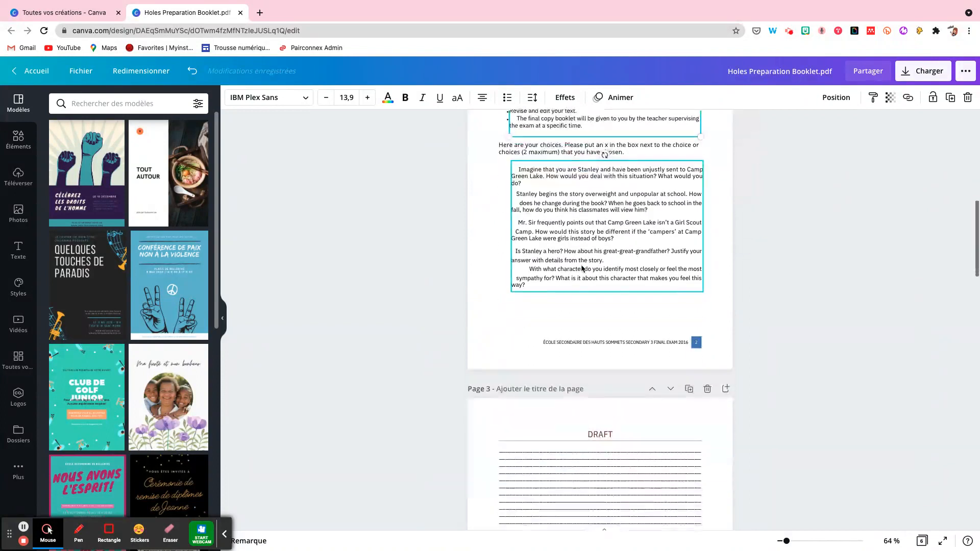
{"action": "scroll", "coordinate": [582, 269], "scroll_direction": "down", "scroll_amount": 18}
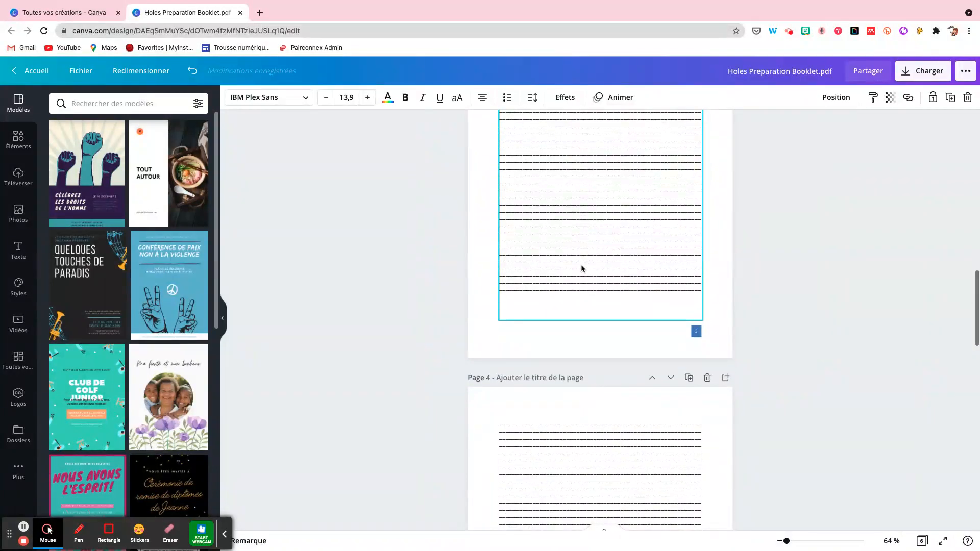
{"action": "scroll", "coordinate": [581, 265], "scroll_direction": "down", "scroll_amount": 5}
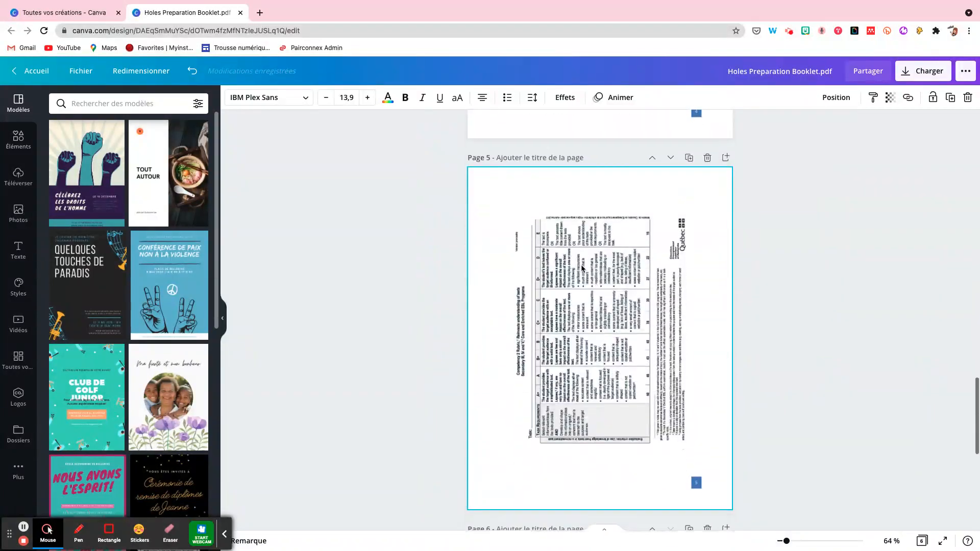
Delete the rubric image from its frame on page 5 and undo the deletion.
{"action": "left_click", "coordinate": [619, 345]}
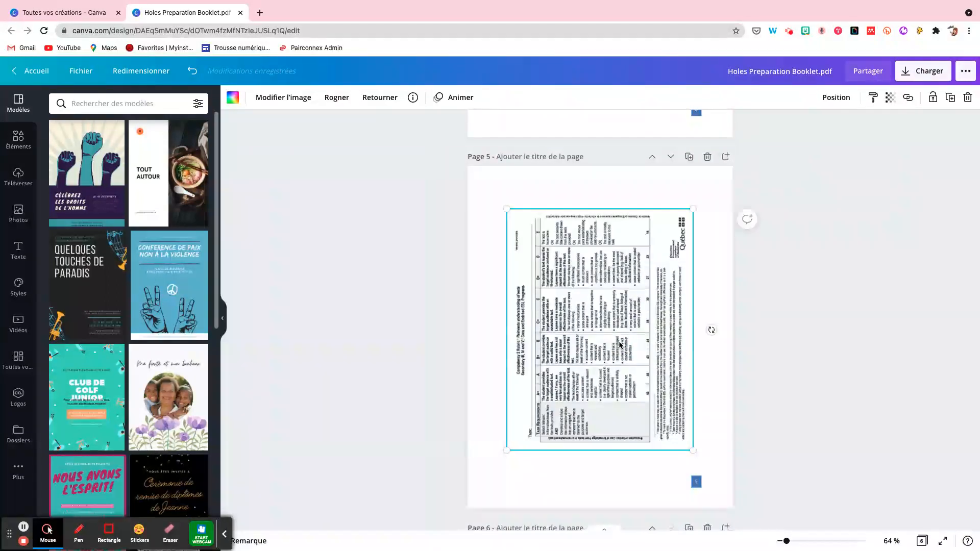
{"action": "double_click", "coordinate": [620, 345]}
{"action": "key", "text": "BackSpace"}
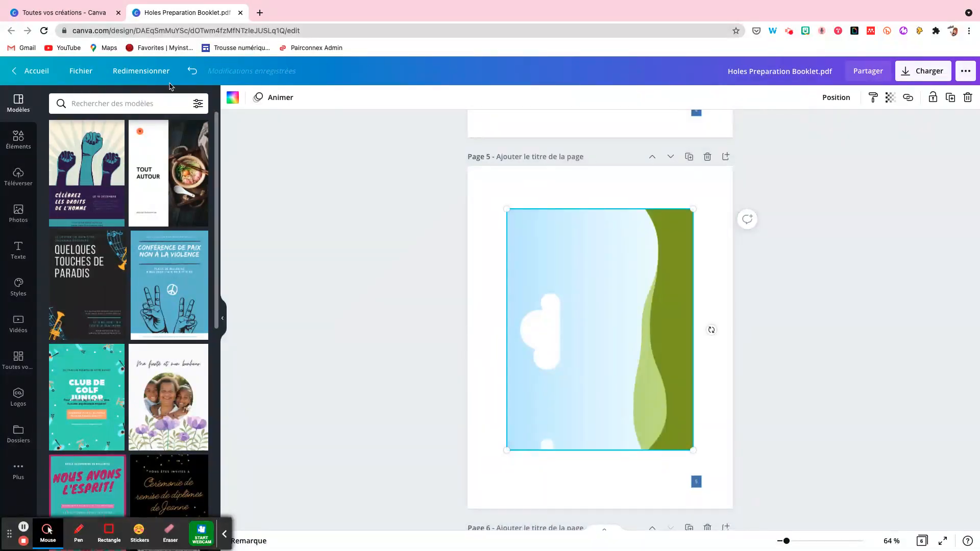
{"action": "left_click", "coordinate": [192, 70]}
Shrink the rubric image on page 5 from its upper-left corner to roughly half its size and deselect it.
{"action": "left_click_drag", "start_coordinate": [505, 205], "coordinate": [585, 309]}
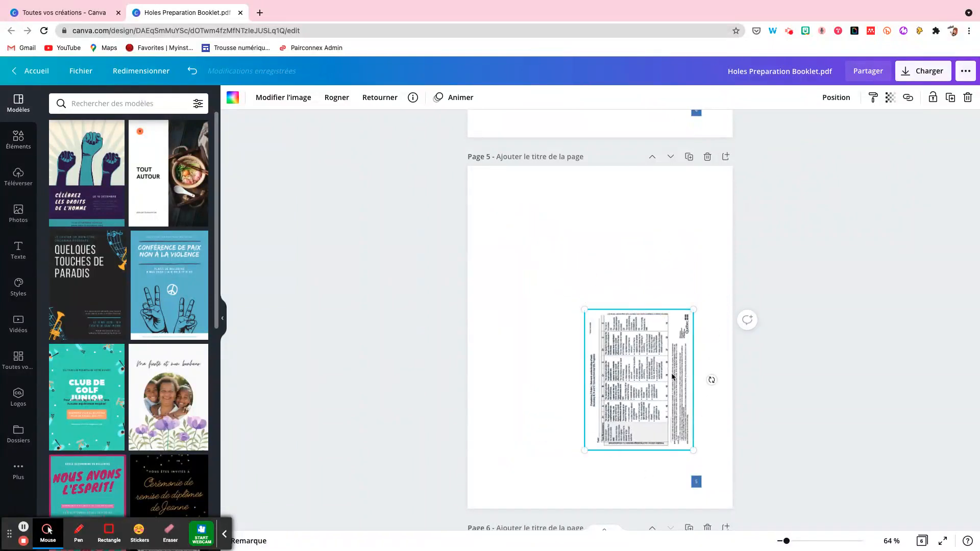
{"action": "left_click", "coordinate": [530, 434]}
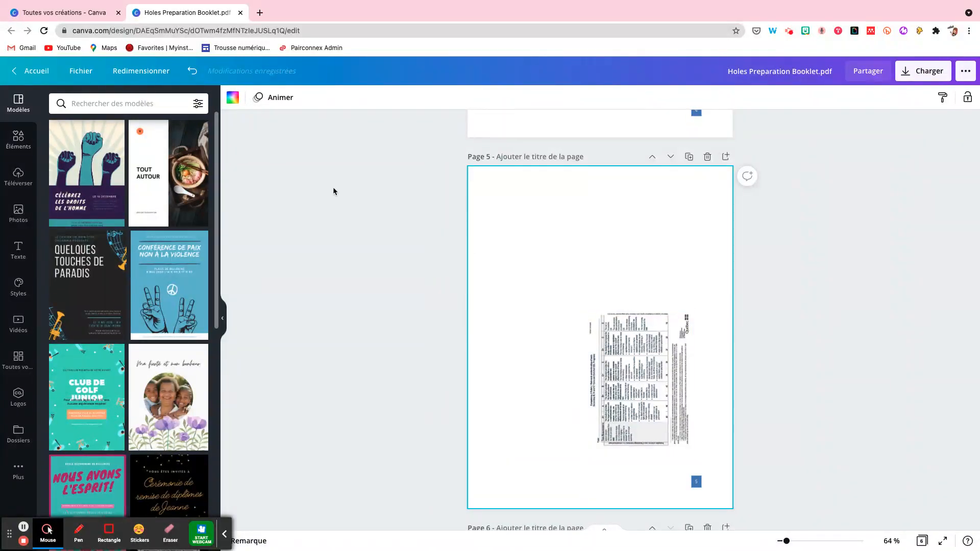
Add the recently used bookmarked-document icon to page 5, place it in the page's upper-left corner and shrink it to a bit over half size.
{"action": "left_click", "coordinate": [5, 146]}
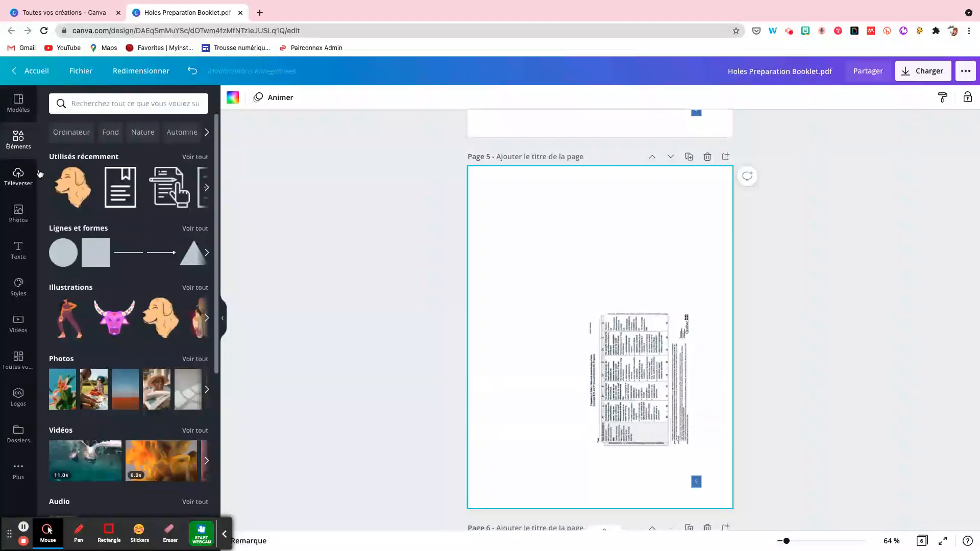
{"action": "left_click", "coordinate": [120, 187]}
{"action": "left_click_drag", "start_coordinate": [556, 298], "coordinate": [503, 211]}
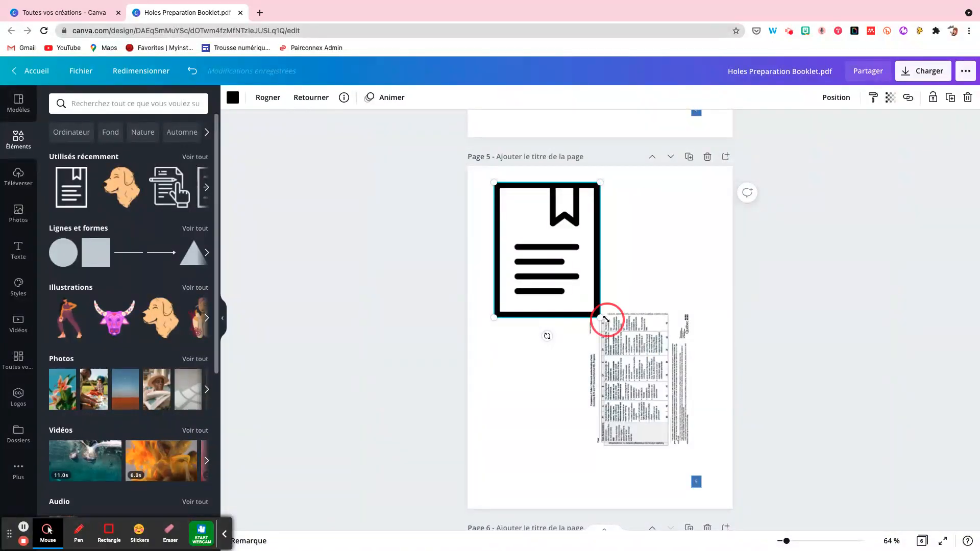
{"action": "left_click_drag", "start_coordinate": [604, 320], "coordinate": [545, 277]}
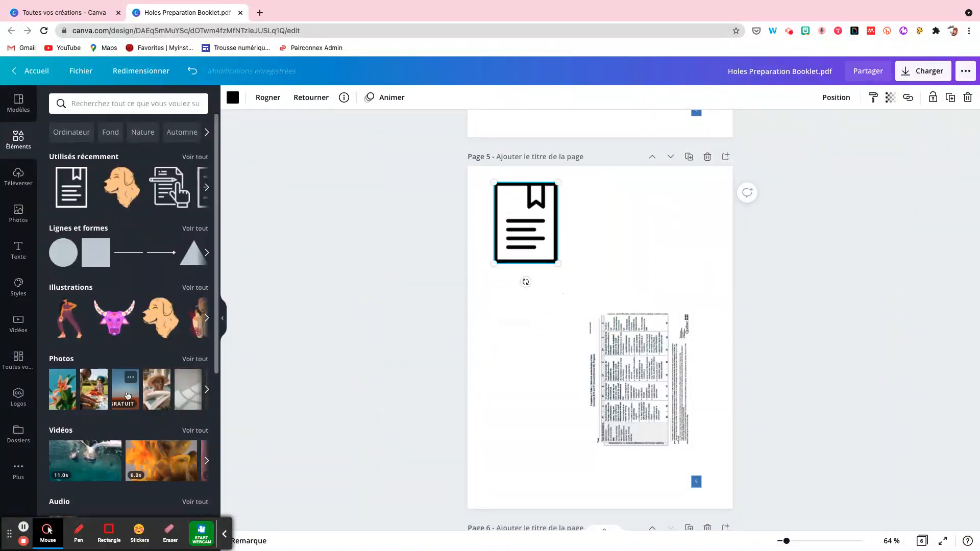
Add the photo of window shadows on a wall to page 5, shrink it and place it above the rubric in the page's upper-right corner.
{"action": "left_click", "coordinate": [188, 396]}
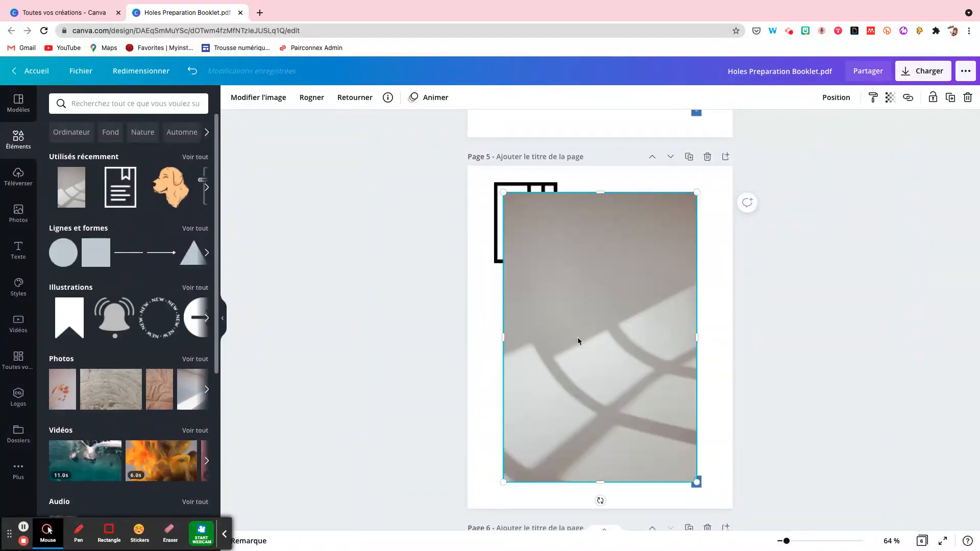
{"action": "left_click_drag", "start_coordinate": [497, 193], "coordinate": [615, 363]}
{"action": "left_click_drag", "start_coordinate": [656, 427], "coordinate": [658, 244]}
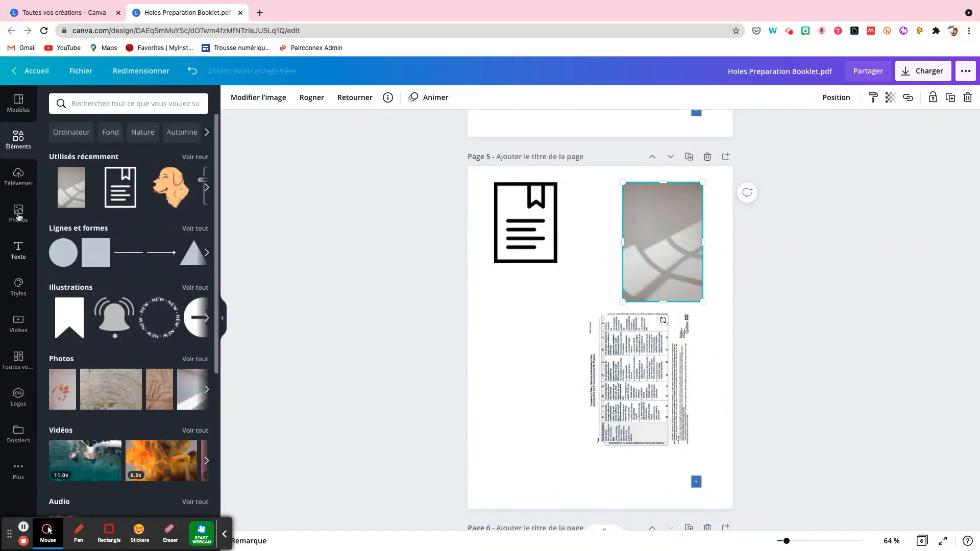
Add a title text box to page 5 and widen it leftward so the placeholder text fits on two lines.
{"action": "left_click", "coordinate": [18, 250]}
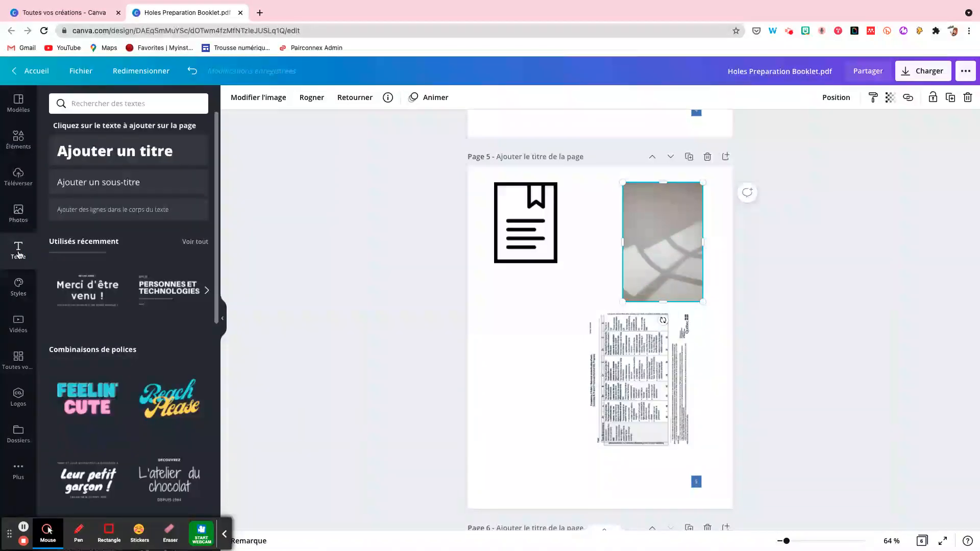
{"action": "left_click", "coordinate": [115, 150]}
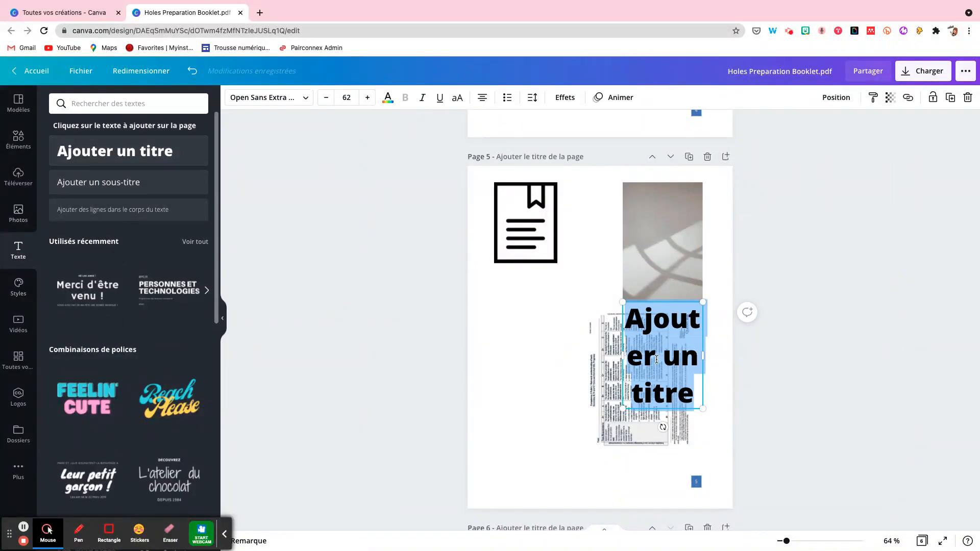
{"action": "left_click_drag", "start_coordinate": [623, 354], "coordinate": [508, 355]}
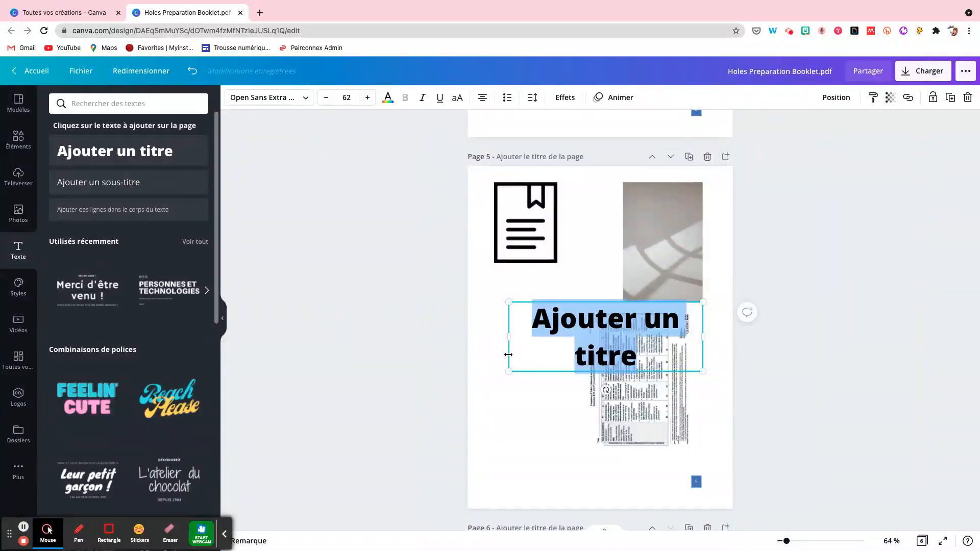
Delete page 5 with the shrunken rubric and review the remaining pages from the cover to the last one.
{"action": "scroll", "coordinate": [577, 227], "scroll_direction": "up", "scroll_amount": 2}
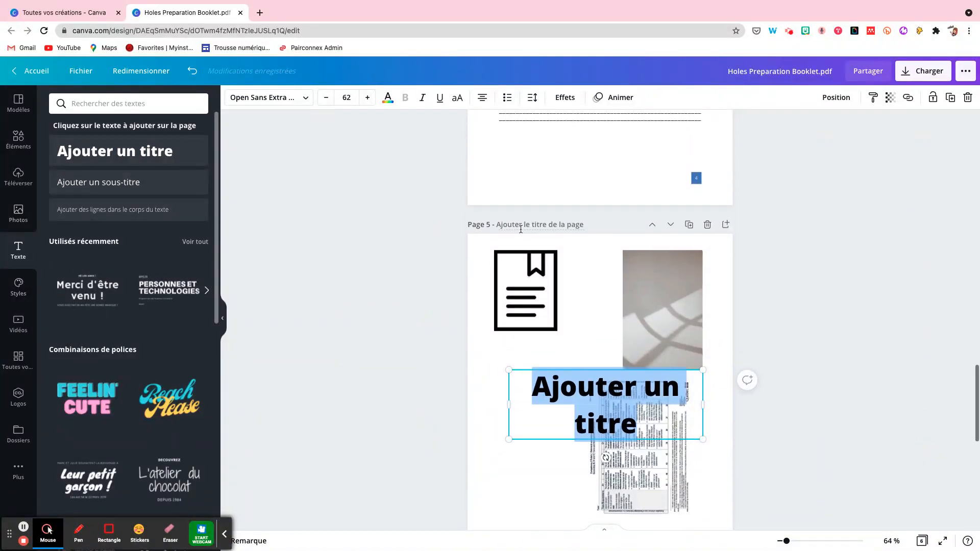
{"action": "left_click", "coordinate": [706, 225]}
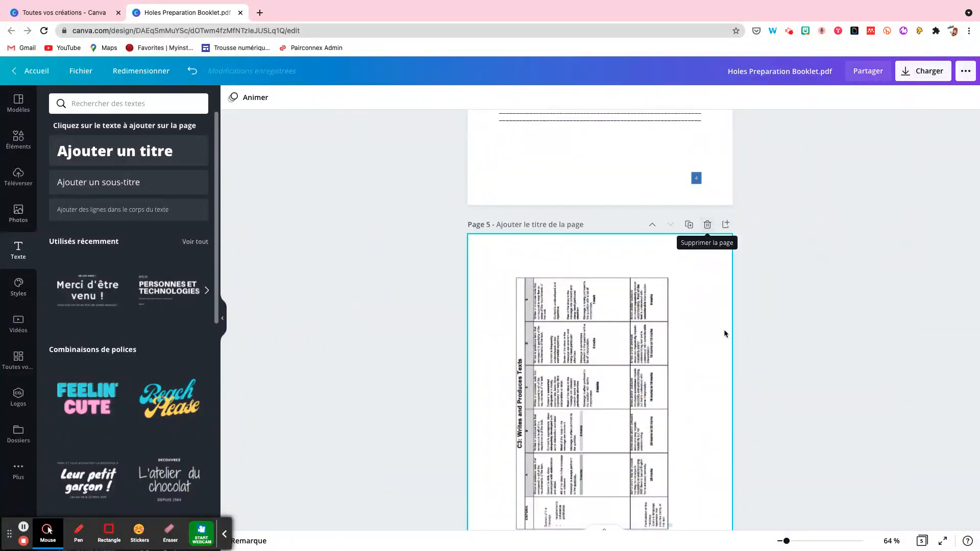
{"action": "scroll", "coordinate": [724, 332], "scroll_direction": "up", "scroll_amount": 20}
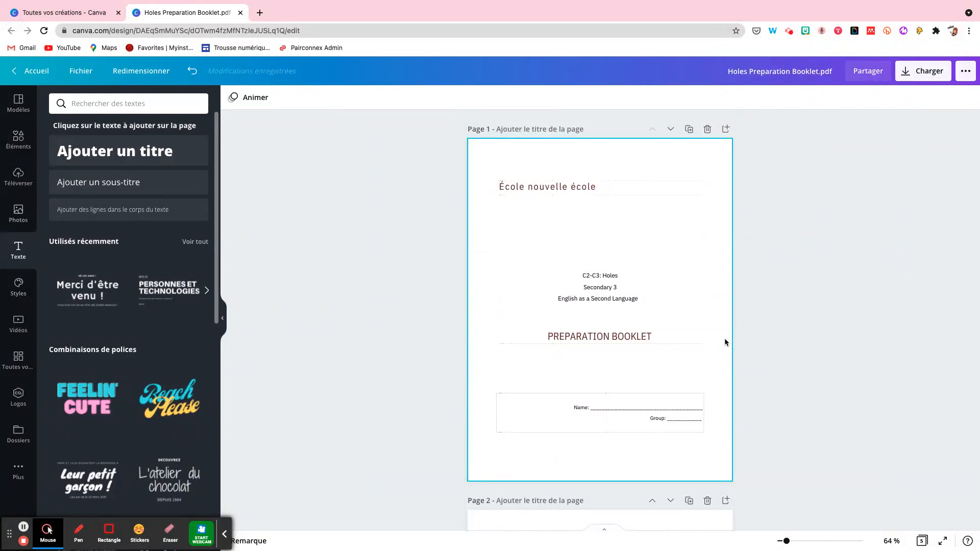
{"action": "scroll", "coordinate": [724, 338], "scroll_direction": "down", "scroll_amount": 20}
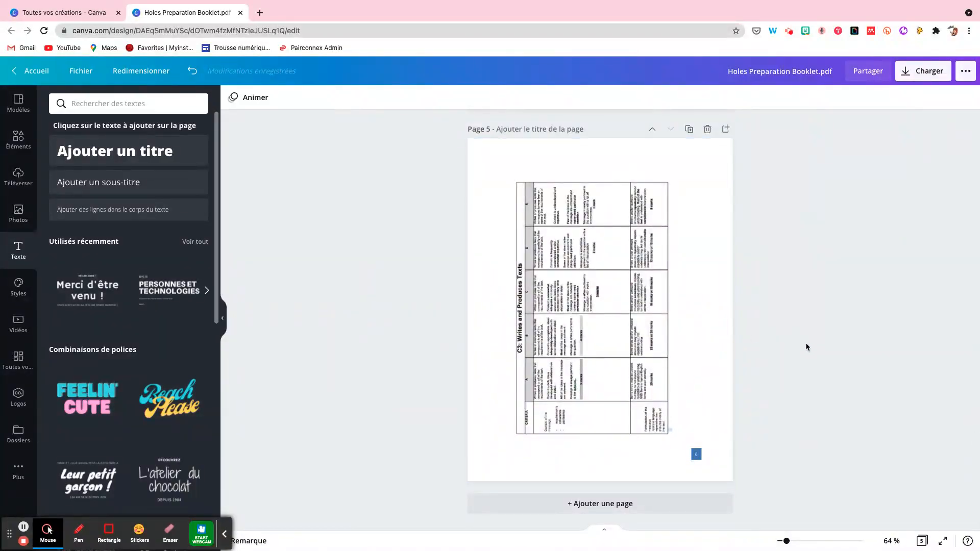
{"action": "scroll", "coordinate": [805, 342], "scroll_direction": "up", "scroll_amount": 20}
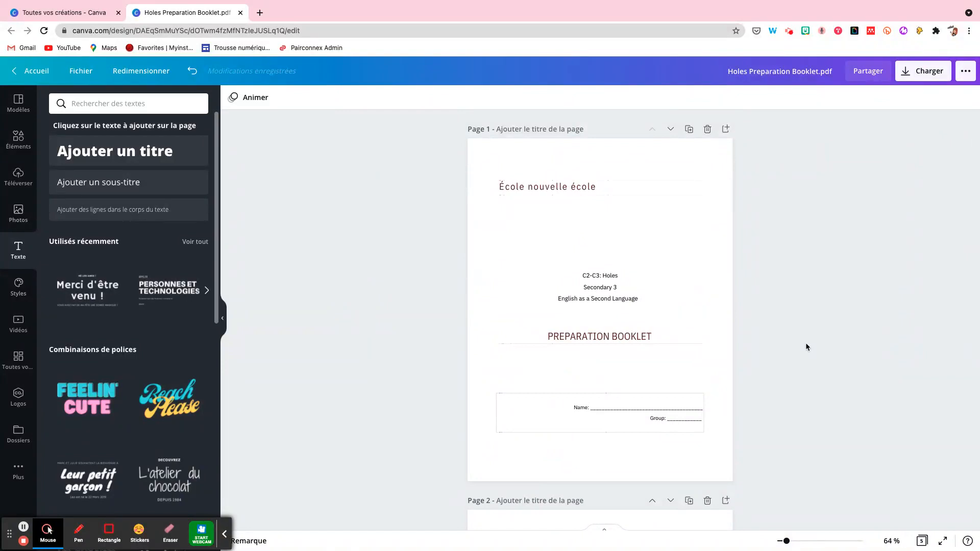
Set the download file type to PDF Standard, and close the download settings without downloading.
{"action": "left_click", "coordinate": [905, 76]}
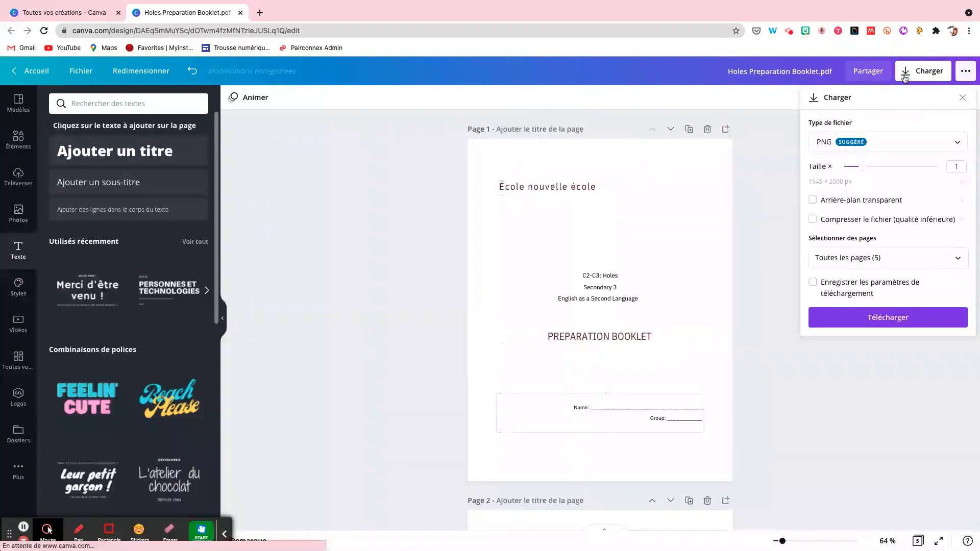
{"action": "left_click", "coordinate": [891, 143]}
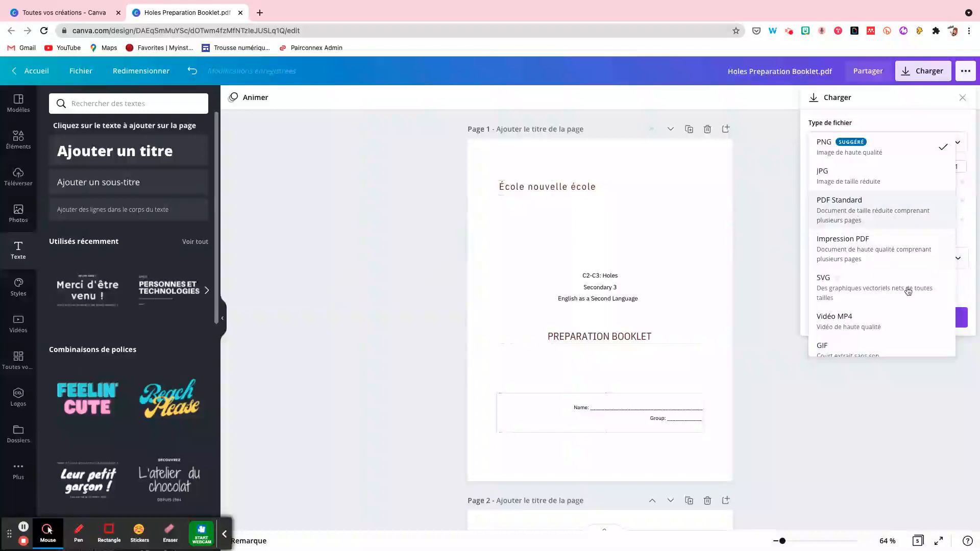
{"action": "left_click", "coordinate": [868, 225]}
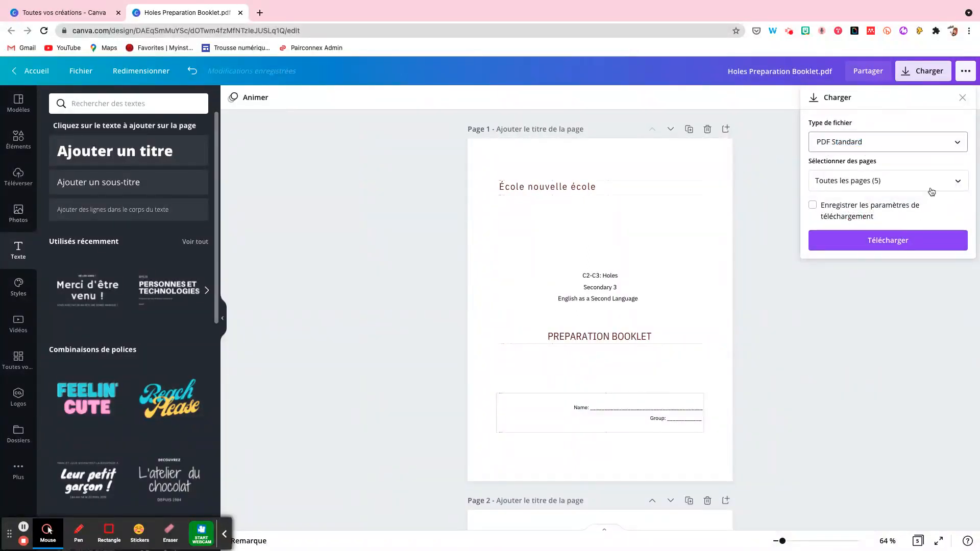
{"action": "left_click", "coordinate": [963, 100]}
{"action": "left_click", "coordinate": [636, 225]}
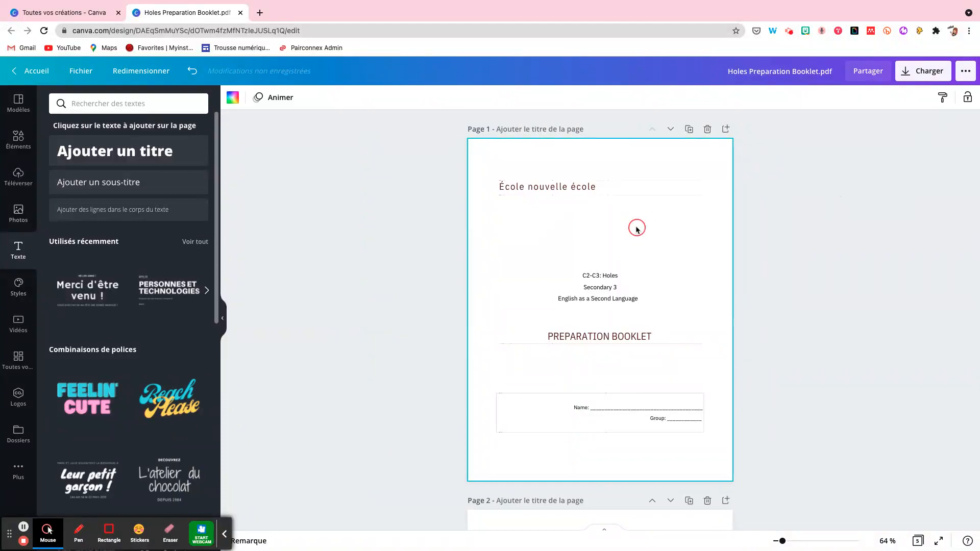
{"action": "double_click", "coordinate": [583, 274]}
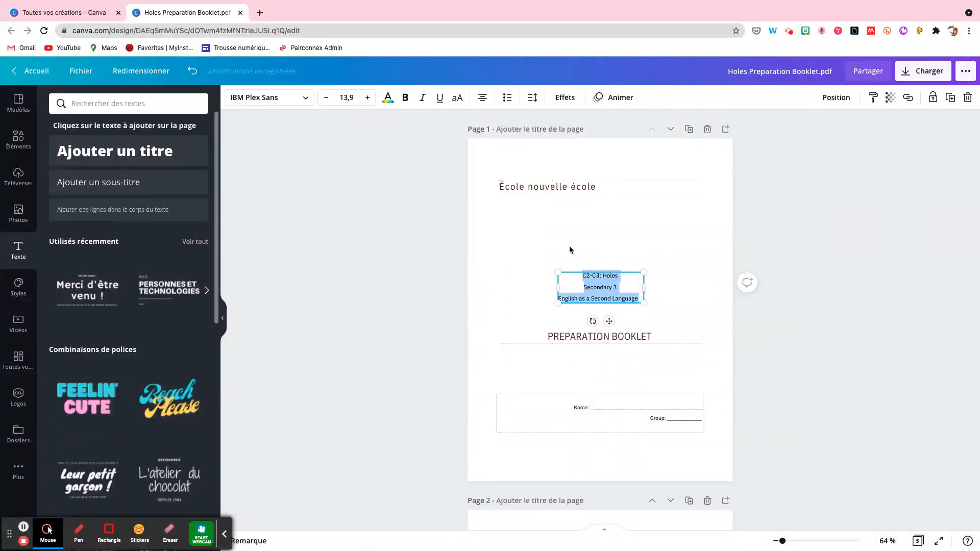
{"action": "left_click", "coordinate": [557, 339]}
{"action": "double_click", "coordinate": [557, 339]}
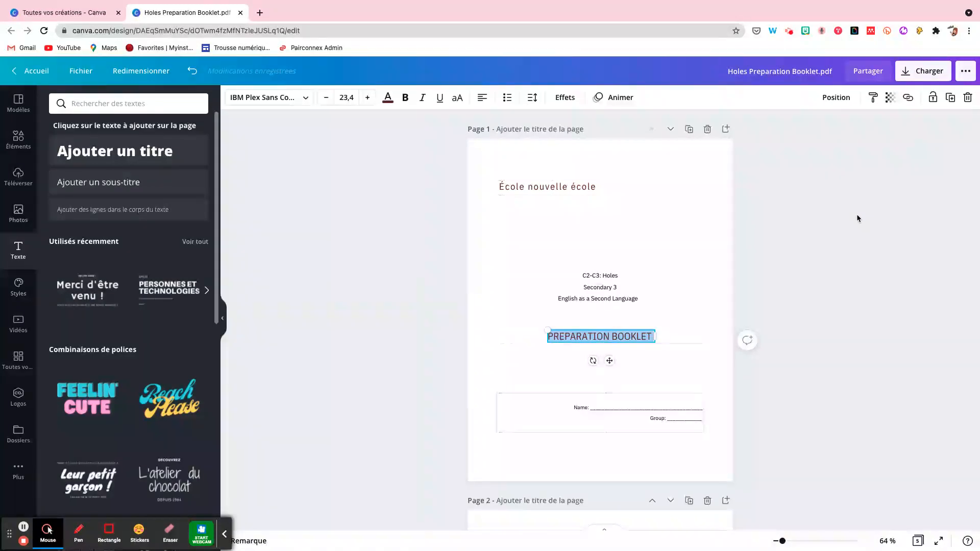
{"action": "left_click", "coordinate": [906, 100]}
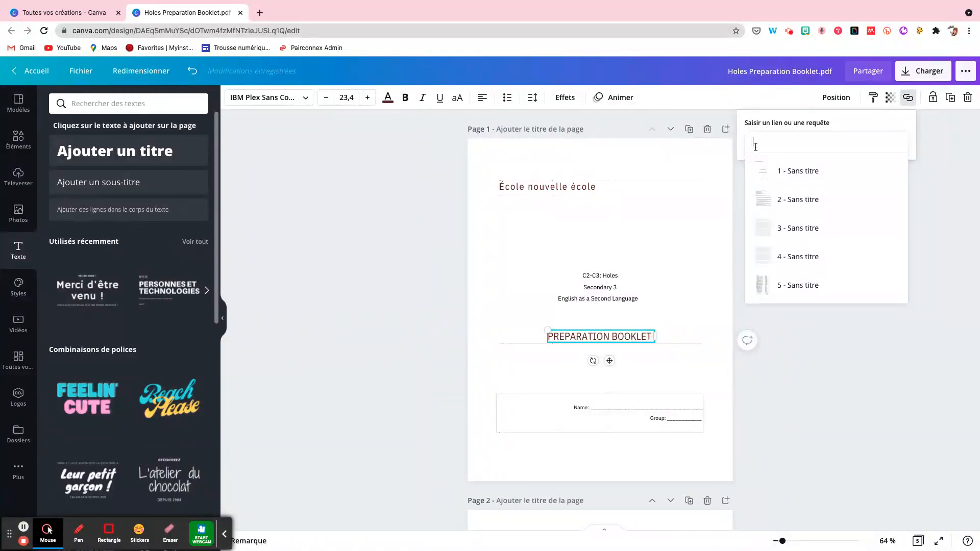
{"action": "type", "text": "www.google.ca"}
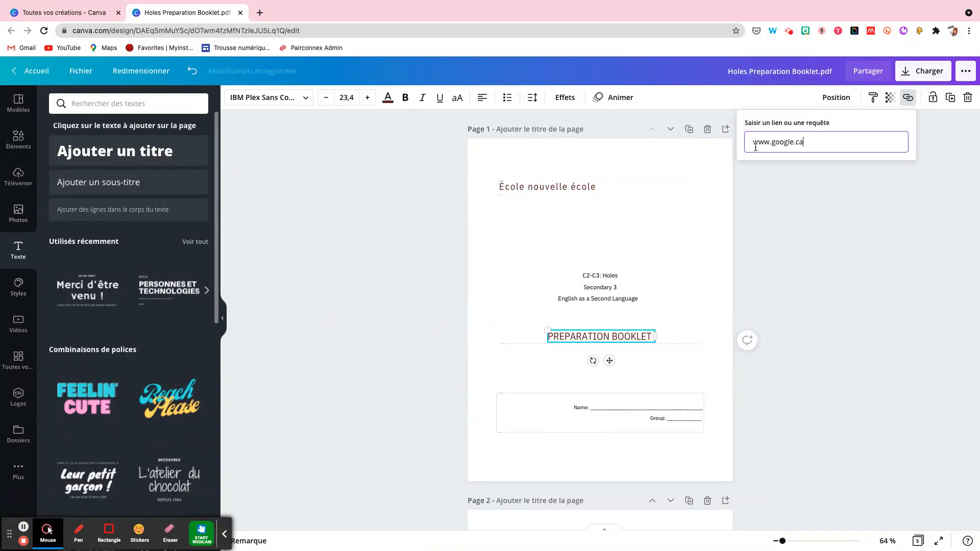
{"action": "key", "text": "BackSpace"}
{"action": "type", "text": "om"}
{"action": "key", "text": "Return"}
{"action": "left_click", "coordinate": [684, 317]}
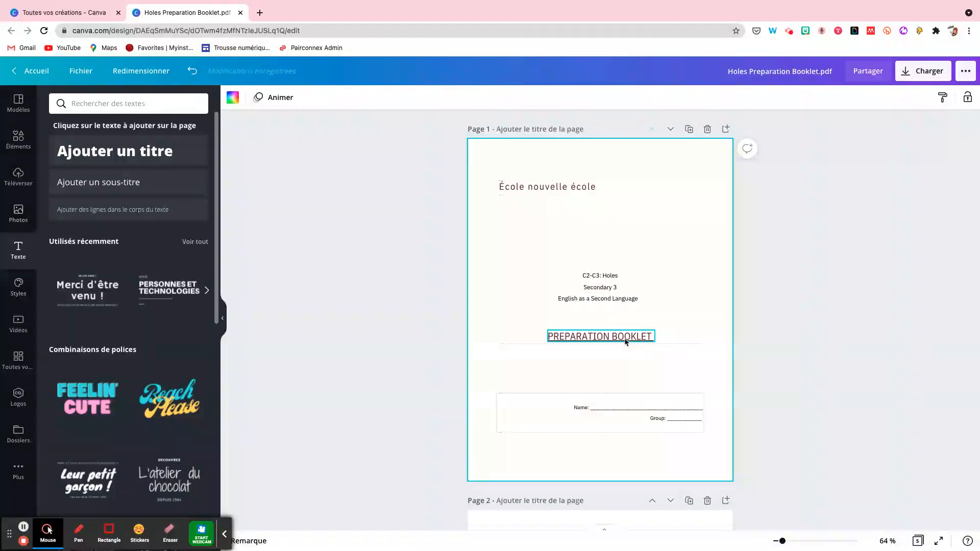
{"action": "left_click", "coordinate": [767, 347]}
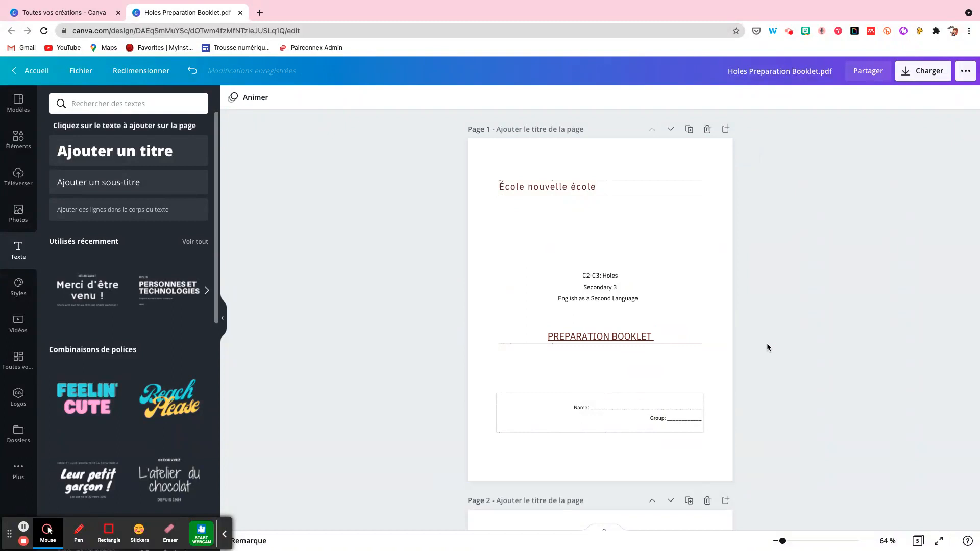